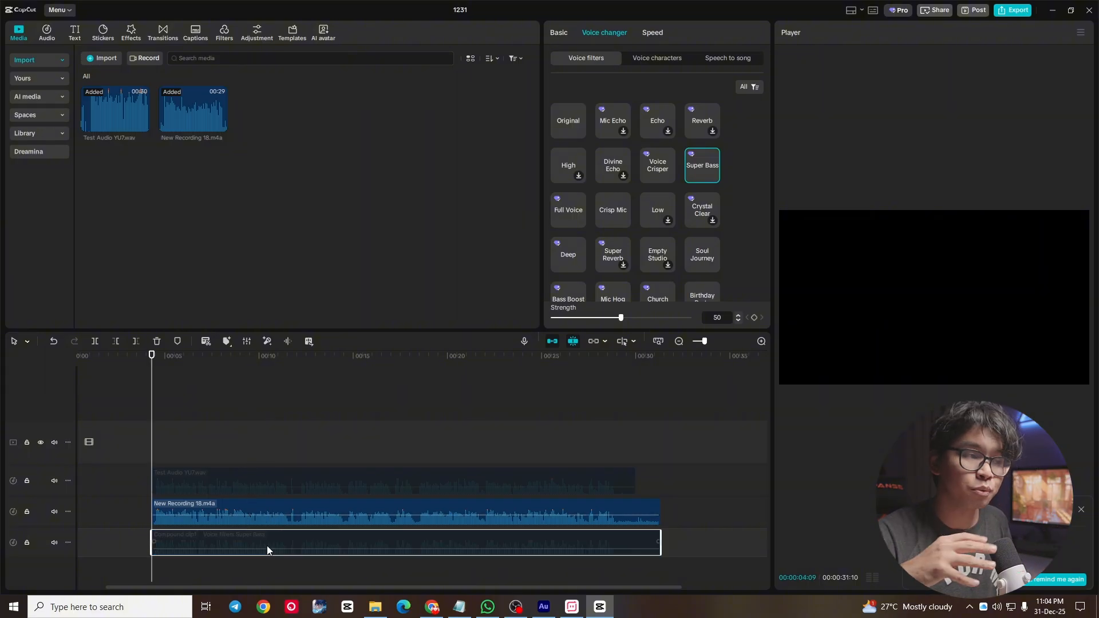
- Play the New Recording 18.m4a clip, deactivate it, and play the reactivated Super Bass compound clip for comparison
{"action": "key", "text": "space"}
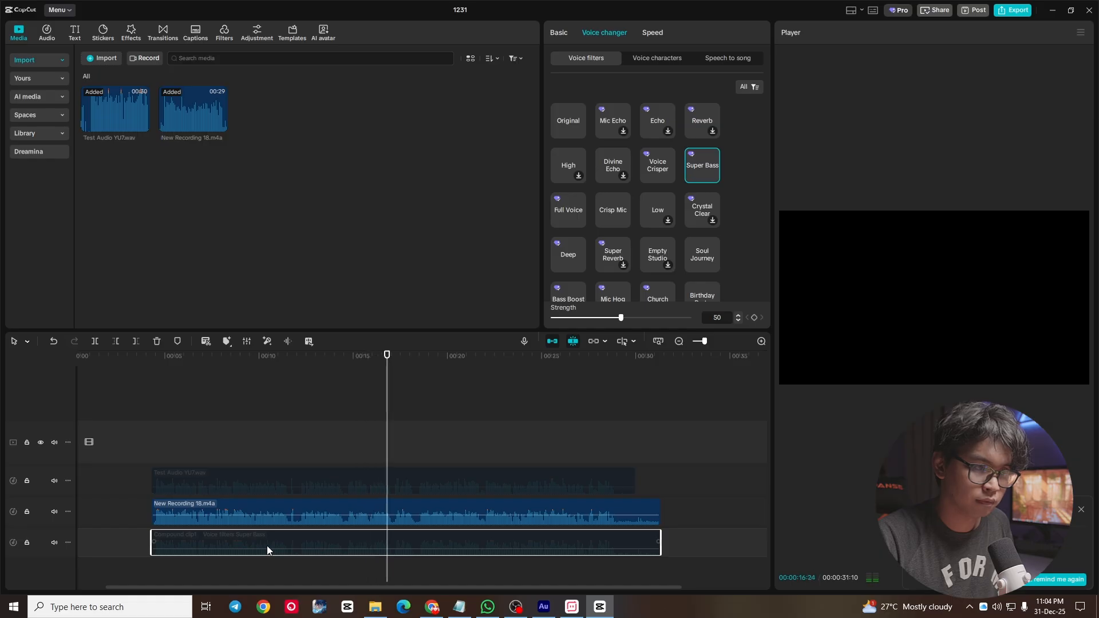
{"action": "key", "text": "space"}
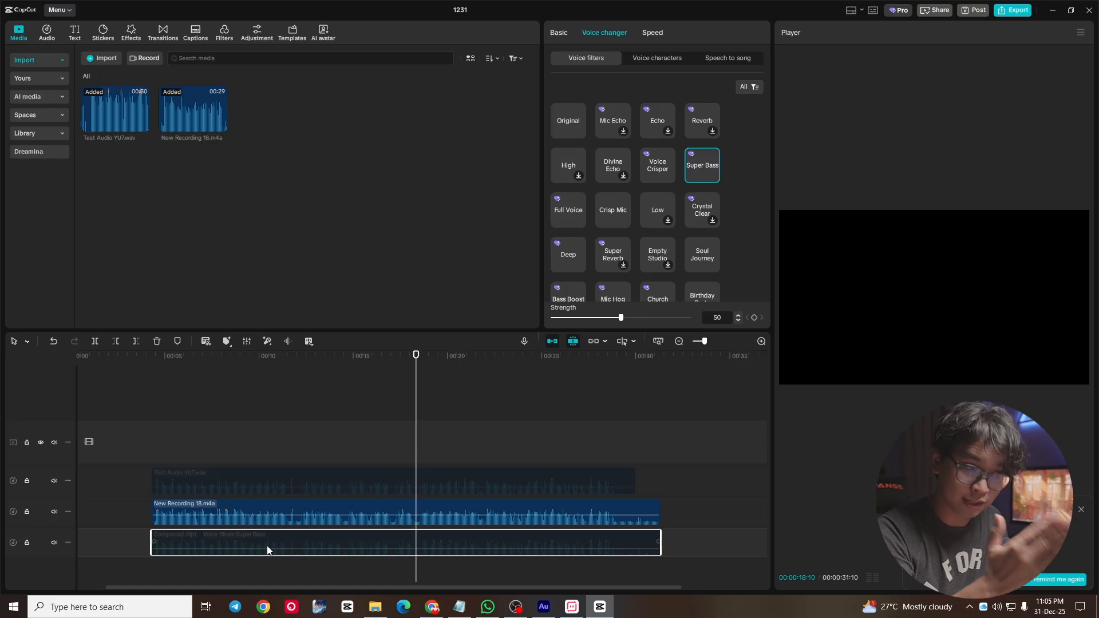
{"action": "left_click", "coordinate": [313, 514]}
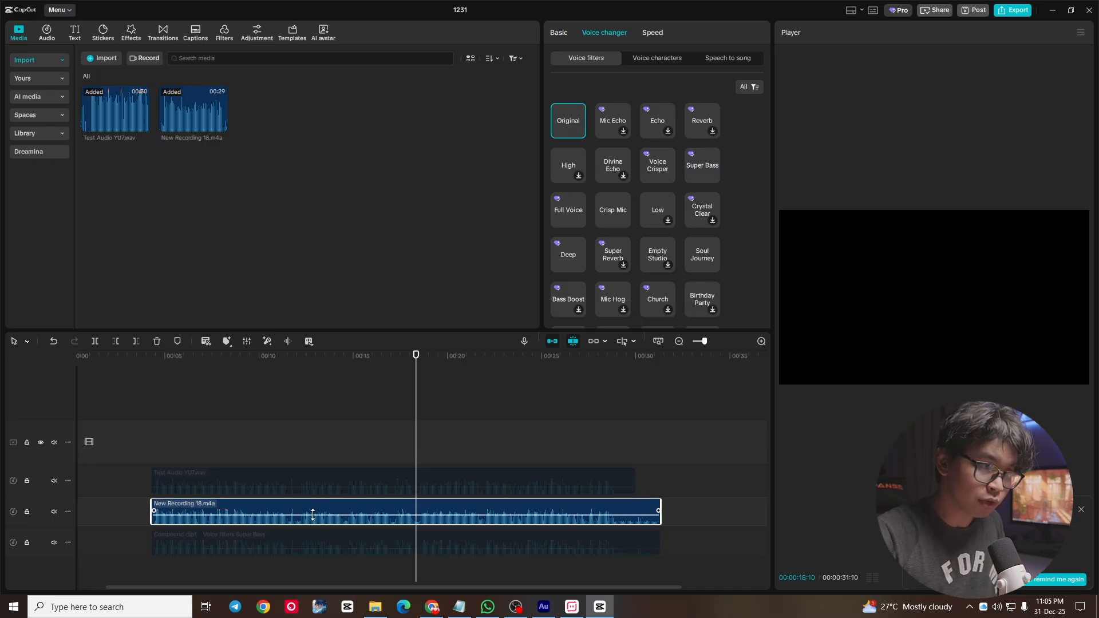
{"action": "key", "text": "v"}
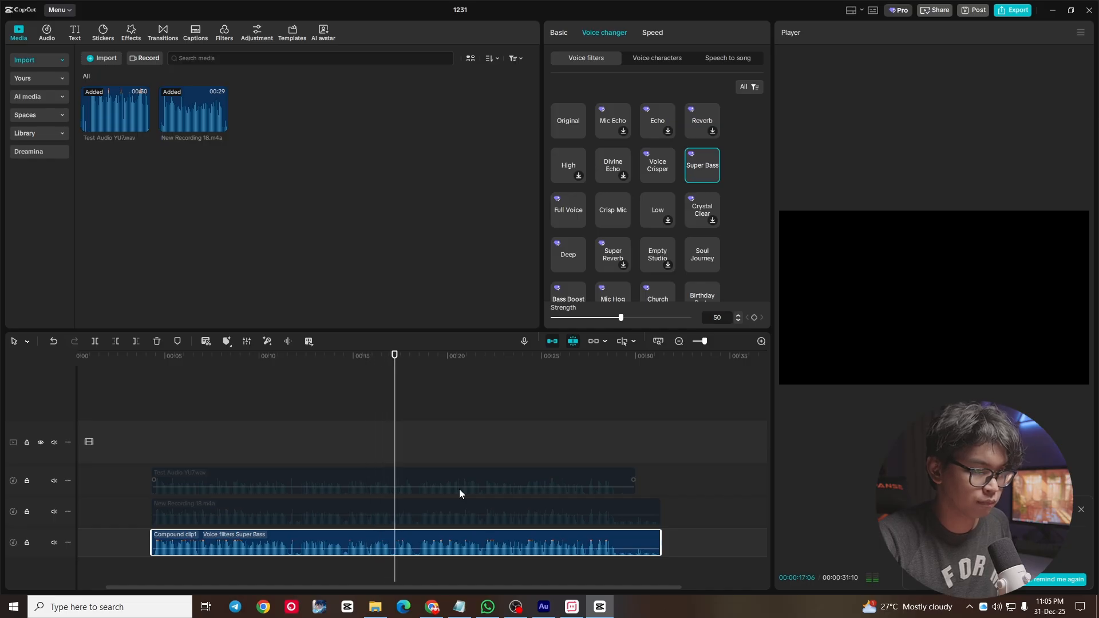
{"action": "key", "text": "space"}
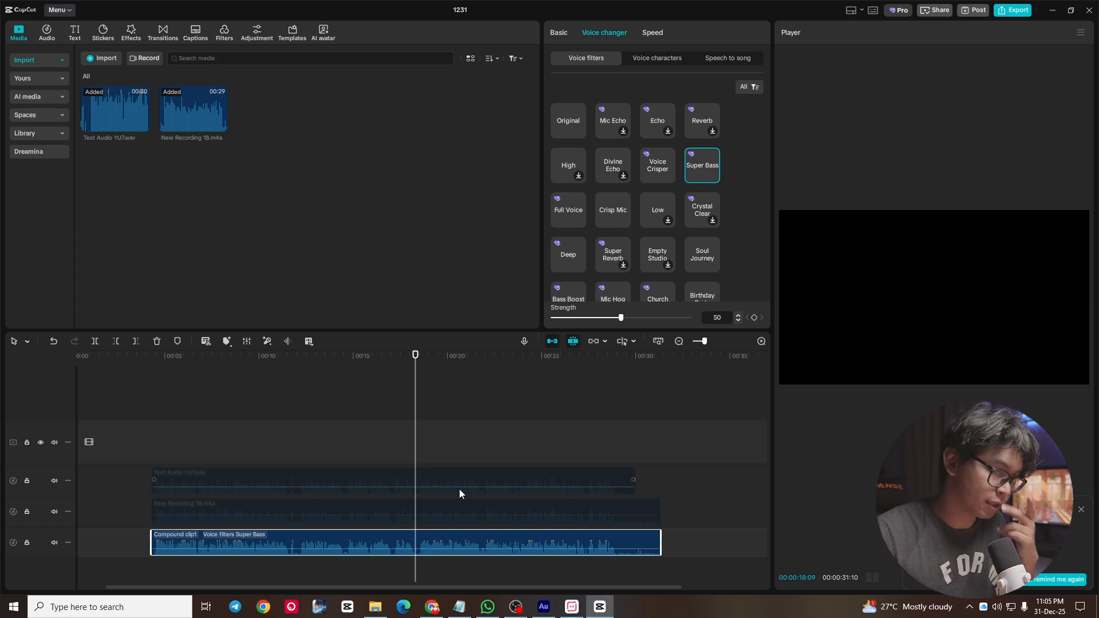
- Duplicate the New Recording 18.m4a clip onto the same track at 00:00:31:10 as an active clip
{"action": "left_click", "coordinate": [244, 515]}
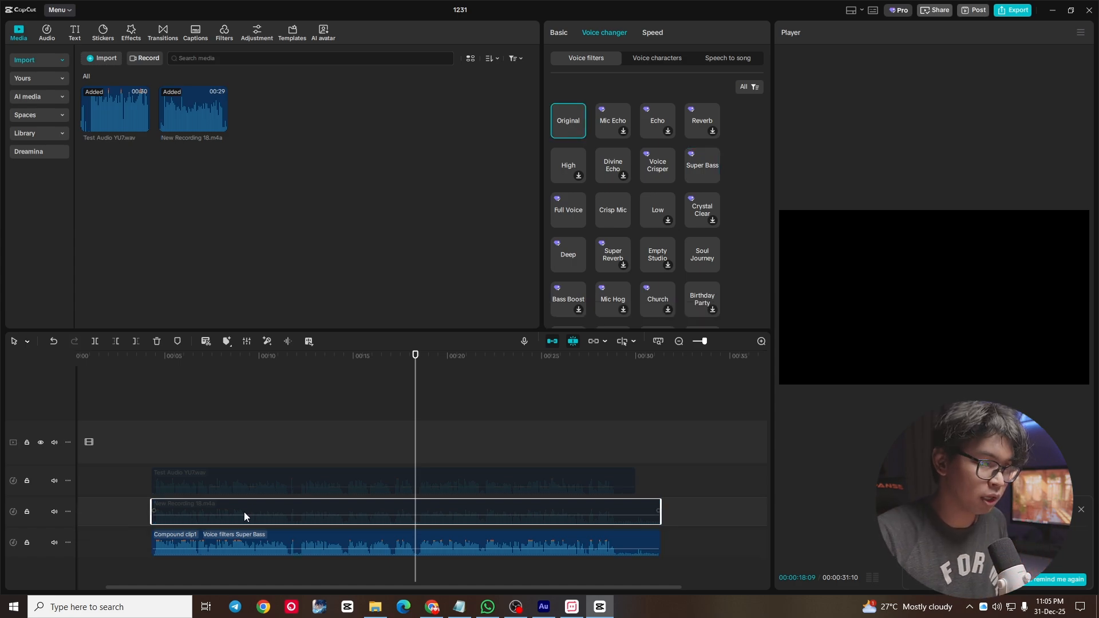
{"action": "scroll", "coordinate": [244, 512], "scroll_direction": "down", "scroll_amount": 3}
{"action": "left_click", "coordinate": [373, 367]}
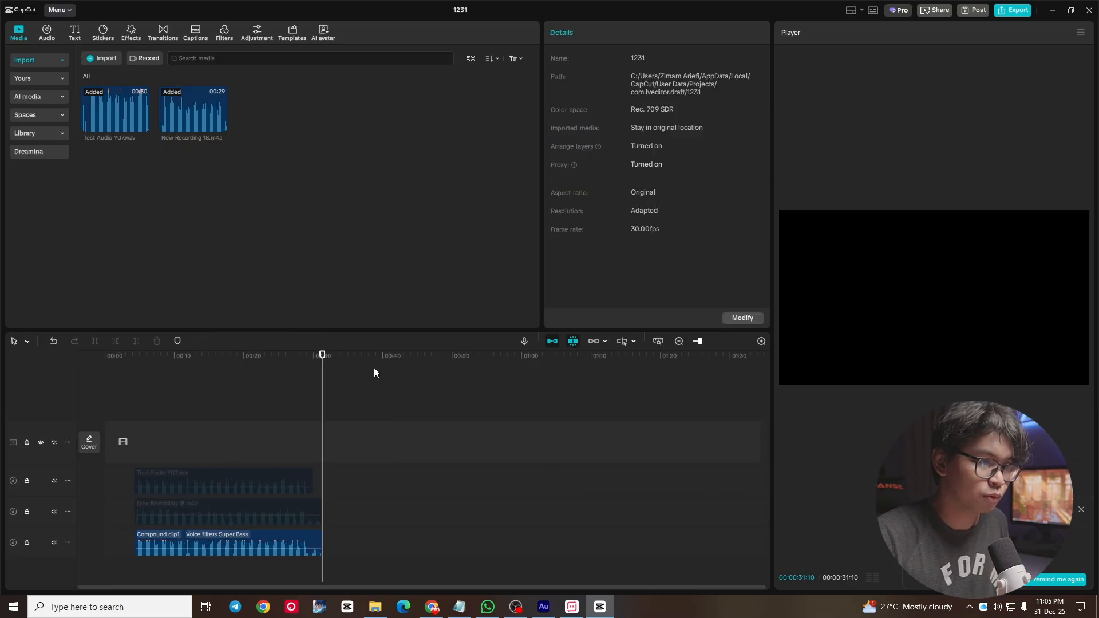
{"action": "key", "text": "ctrl+v"}
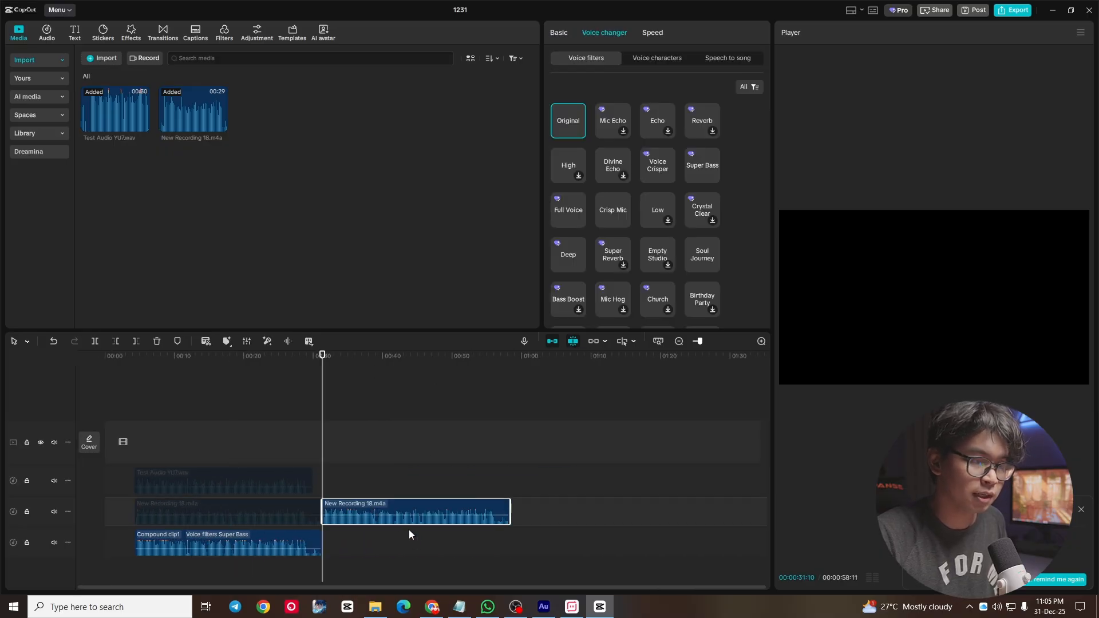
- Enable Enhance voice on the duplicated recording and set its intensity to 50
{"action": "left_click", "coordinate": [563, 33]}
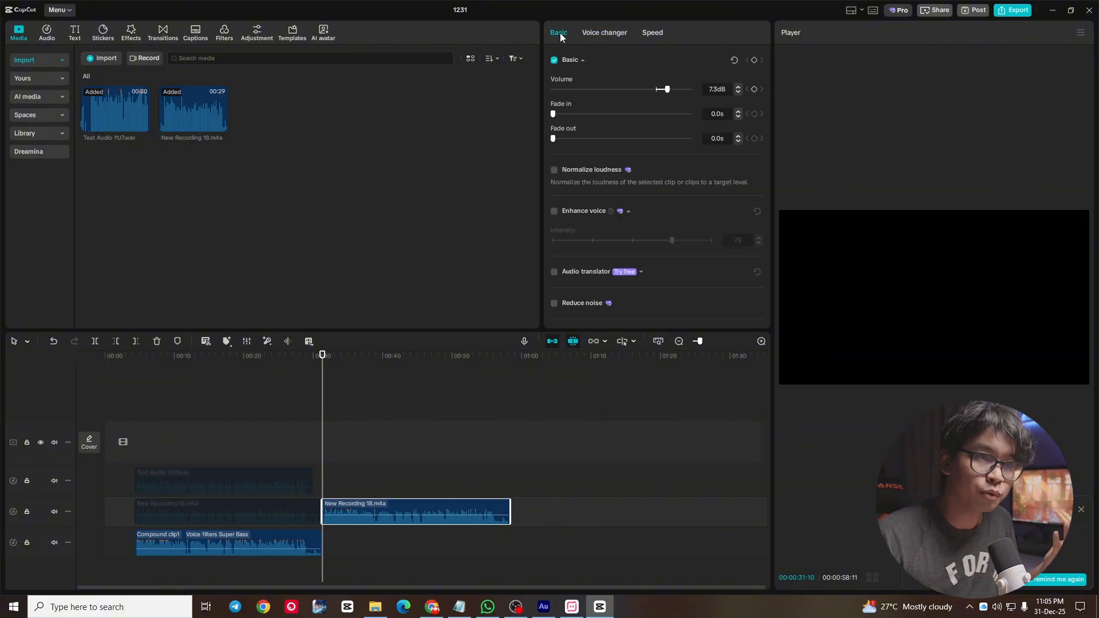
{"action": "left_click", "coordinate": [558, 214]}
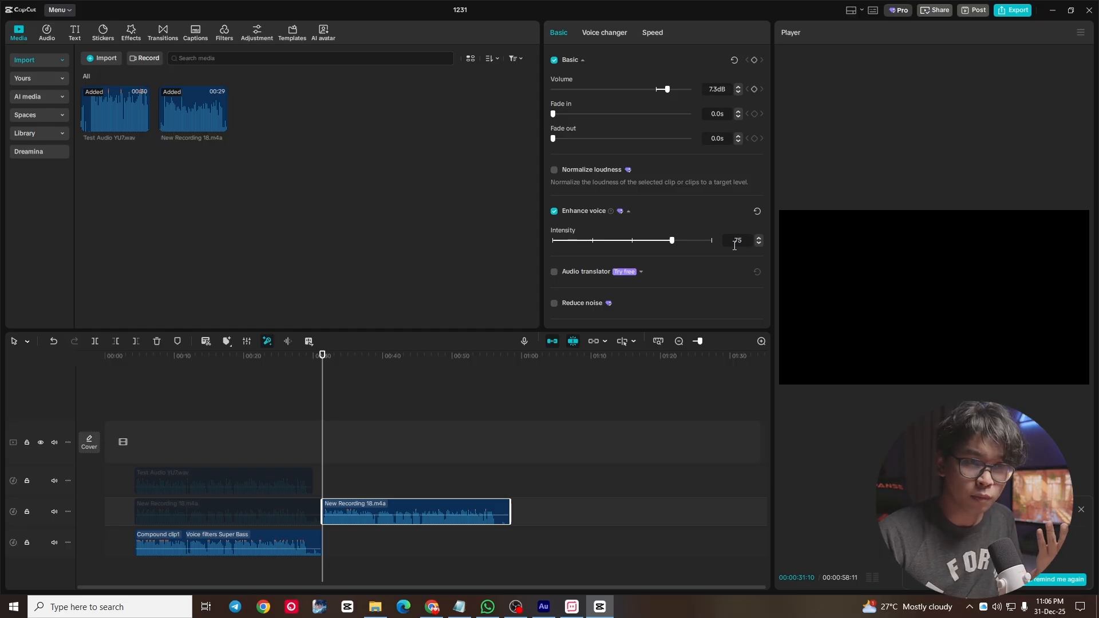
{"action": "left_click", "coordinate": [632, 241]}
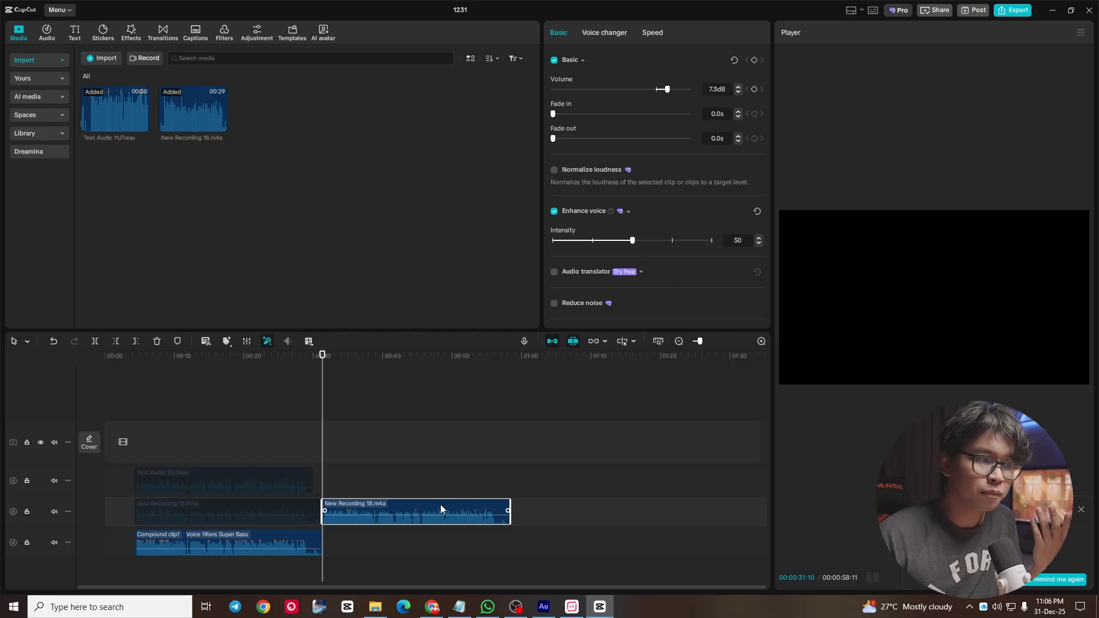
- Apply the Voice Crisper voice filter to the duplicated recording and turn it into a compound clip
{"action": "left_click", "coordinate": [615, 35]}
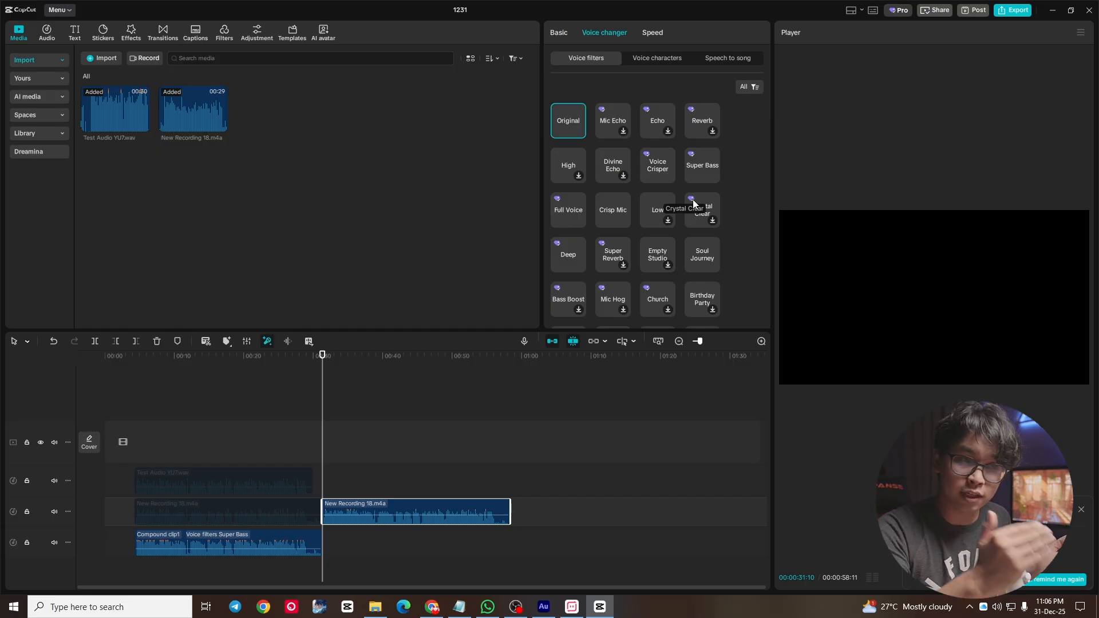
{"action": "left_click", "coordinate": [654, 169]}
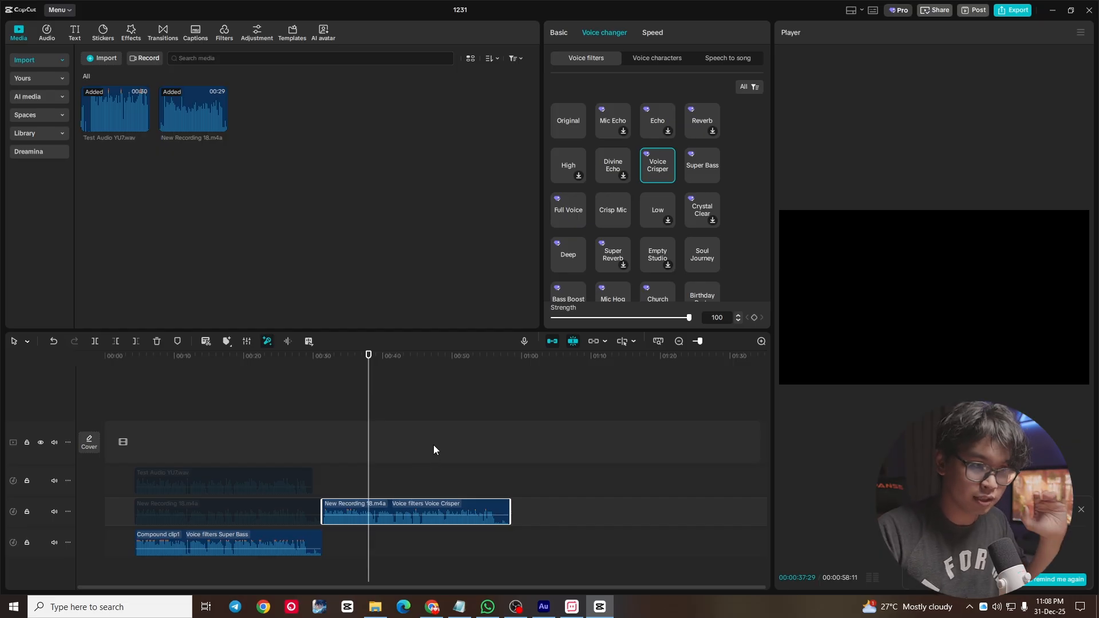
{"action": "right_click", "coordinate": [401, 505]}
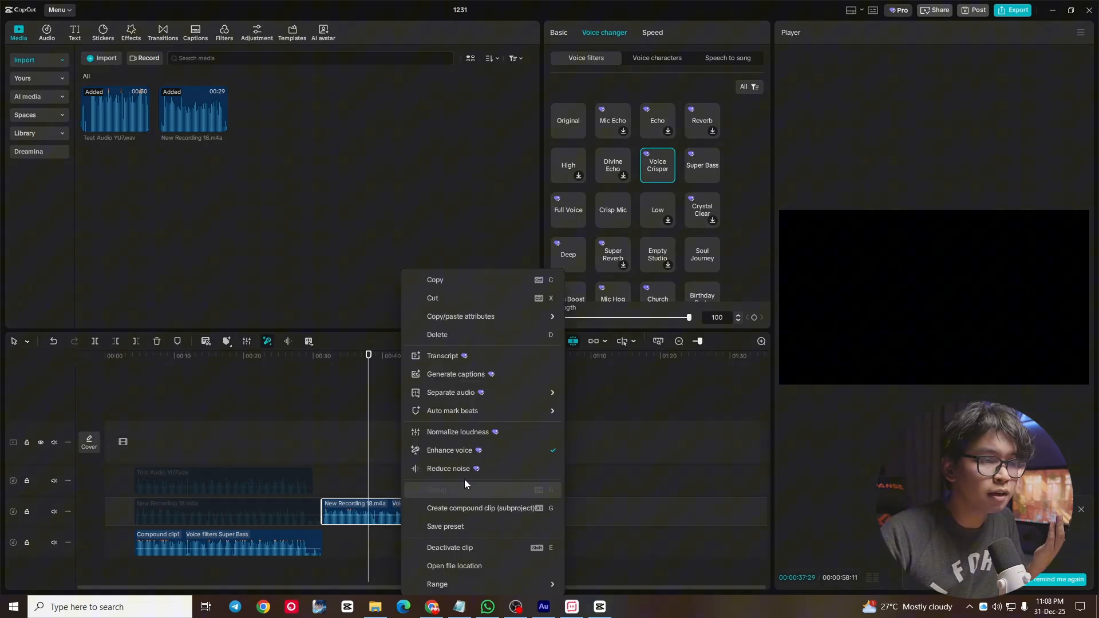
{"action": "left_click", "coordinate": [479, 508]}
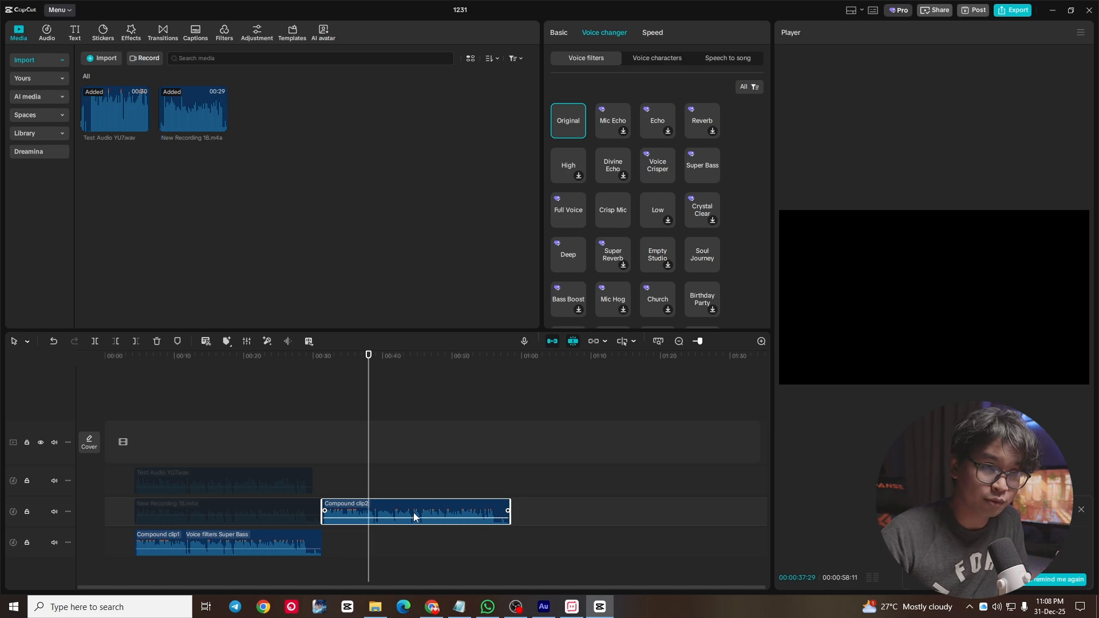
- Apply the Super Bass voice filter to the new compound clip with its strength set to 50
{"action": "left_click", "coordinate": [698, 167]}
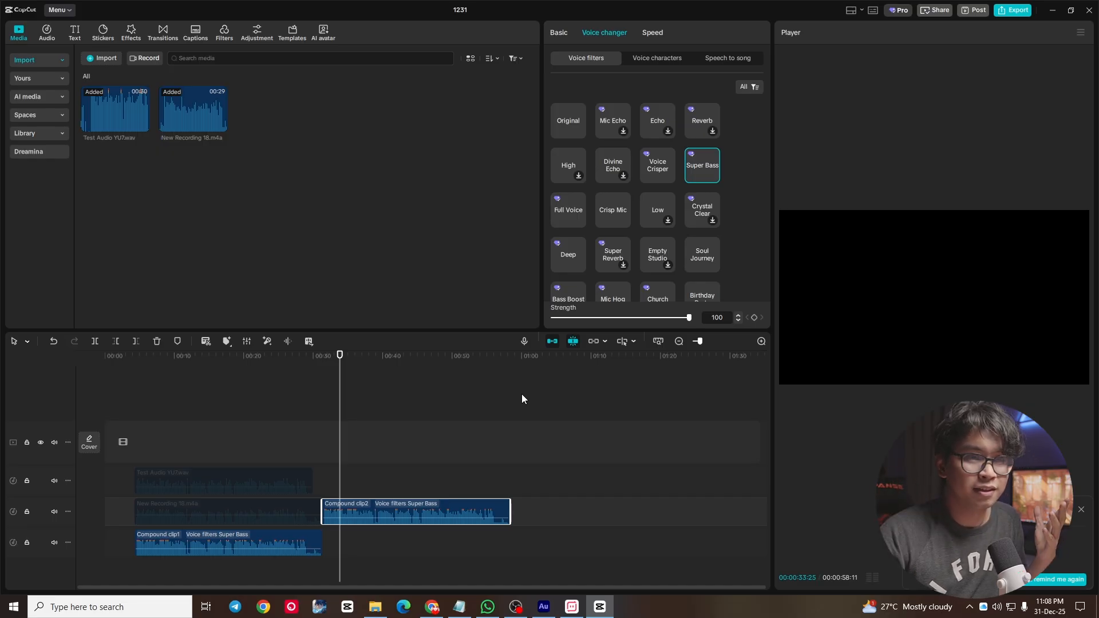
{"action": "left_click", "coordinate": [619, 318]}
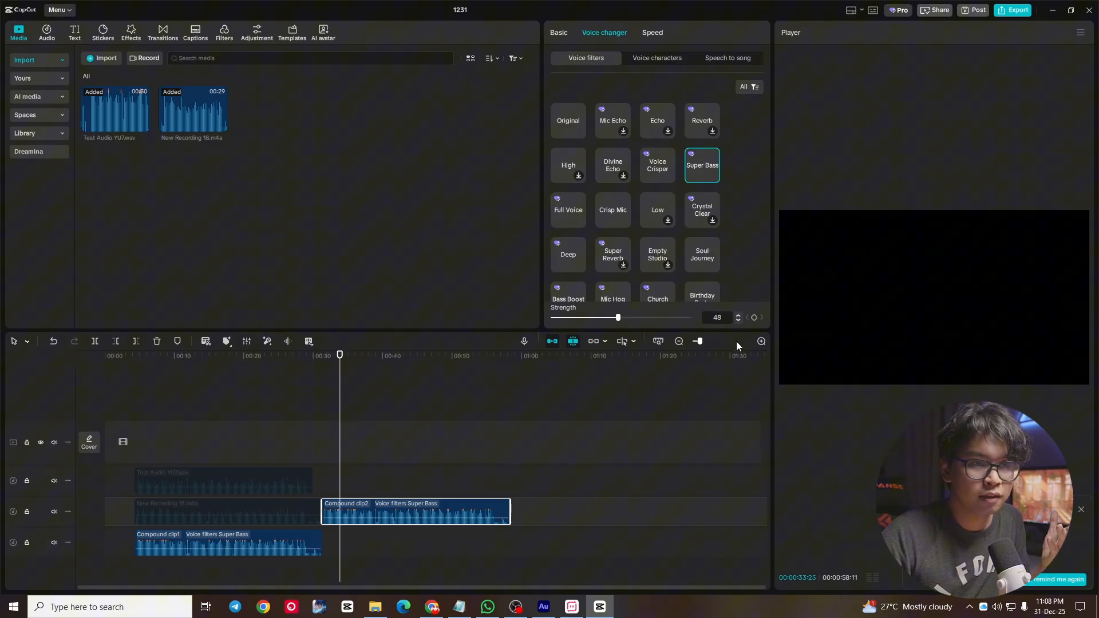
{"action": "double_click", "coordinate": [738, 315]}
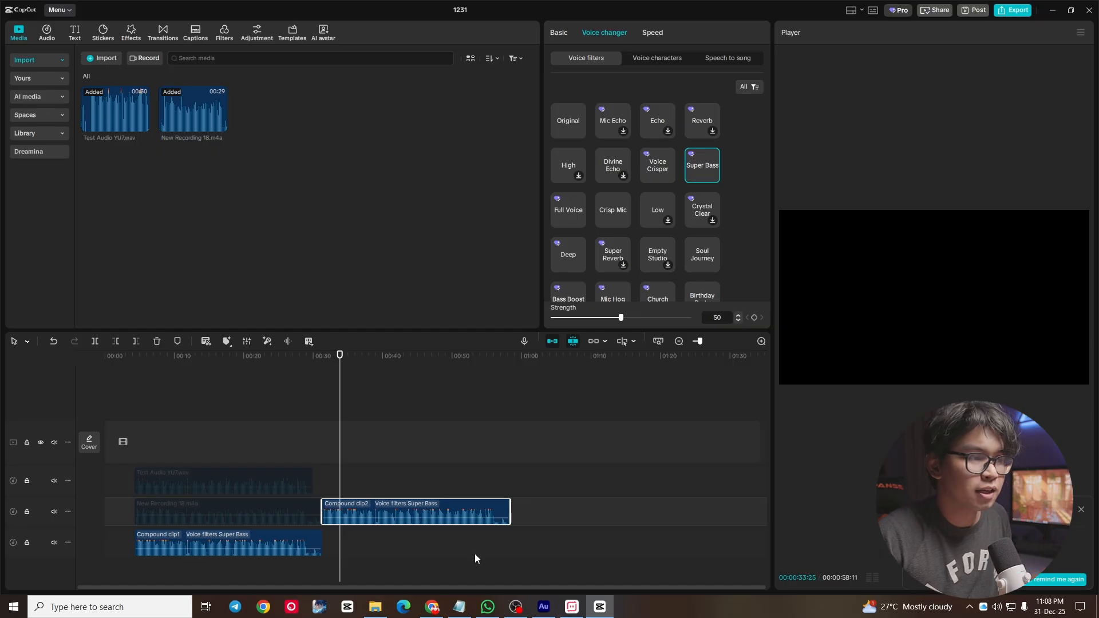
- Shift the new compound clip later on its track and place the reactivated original New Recording 18.m4a directly before it, starting at 00:00:36:04
{"action": "left_click_drag", "start_coordinate": [363, 510], "coordinate": [530, 512]}
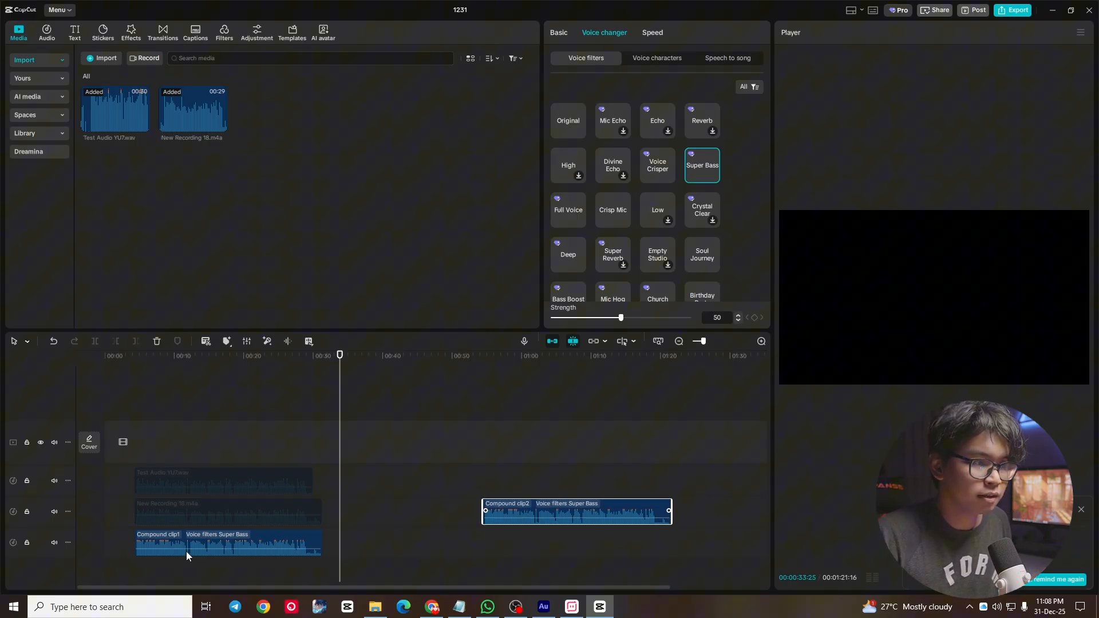
{"action": "left_click_drag", "start_coordinate": [211, 515], "coordinate": [353, 515]}
{"action": "left_click_drag", "start_coordinate": [458, 504], "coordinate": [458, 505]}
{"action": "key", "text": "Down"}
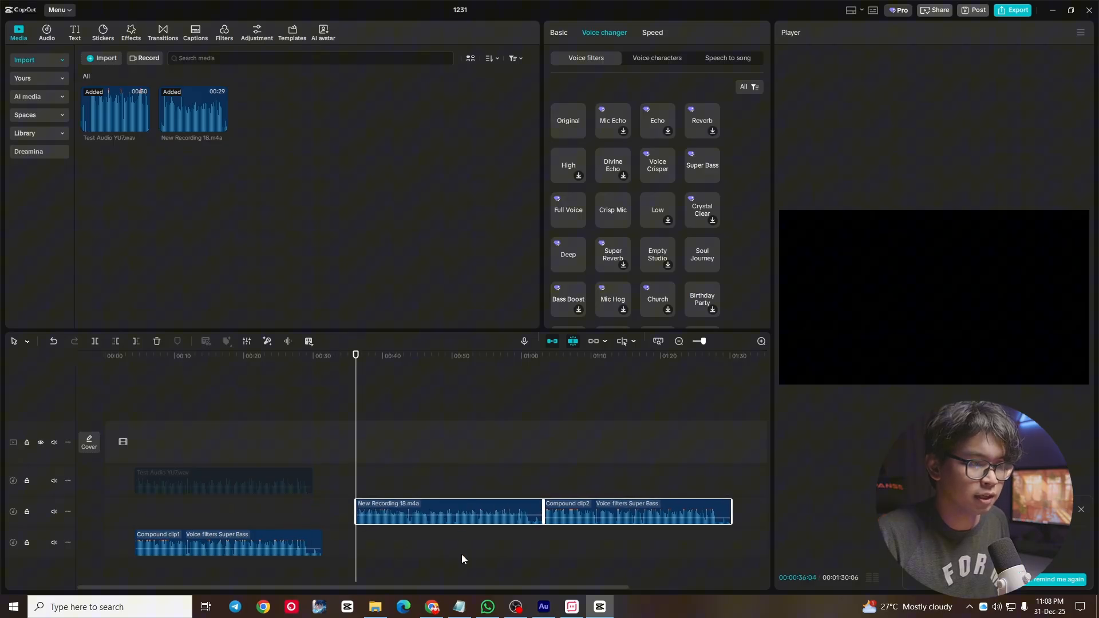
{"action": "left_click", "coordinate": [411, 492]}
{"action": "key", "text": "Up"}
{"action": "left_click", "coordinate": [411, 514]}
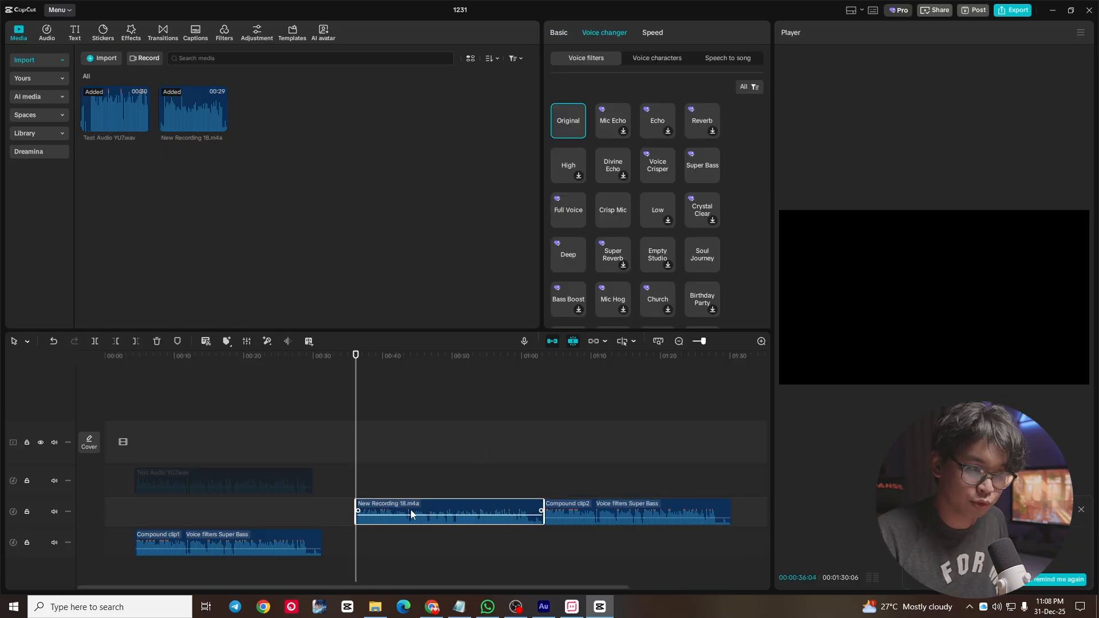
- Play the original recording and the processed compound clip to compare their sound, and look through the available voice filters
{"action": "key", "text": "space"}
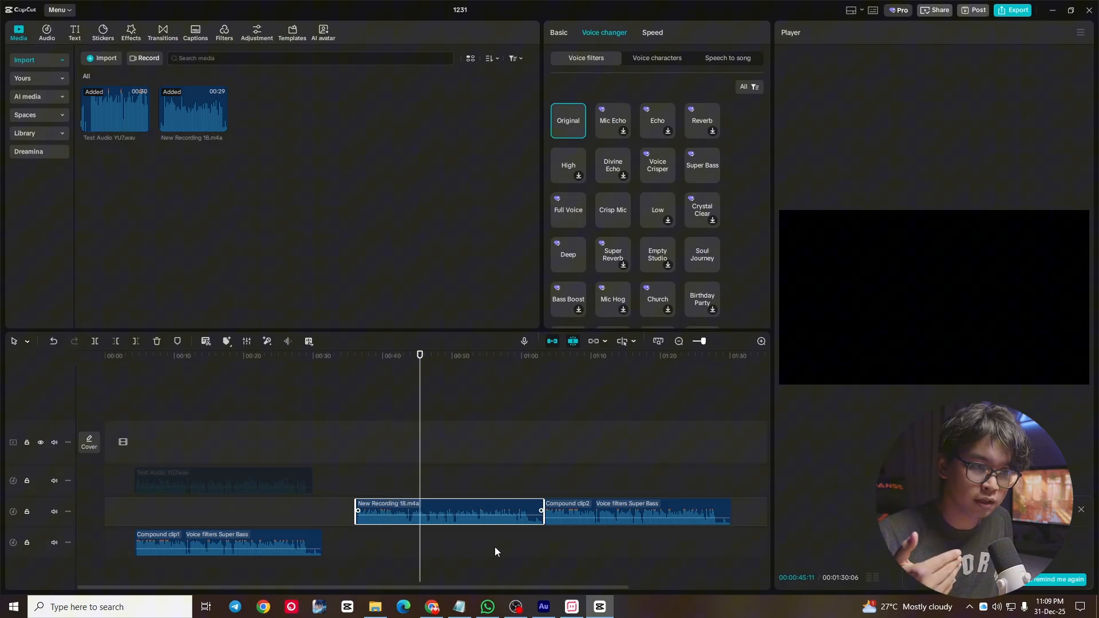
{"action": "key", "text": "Down"}
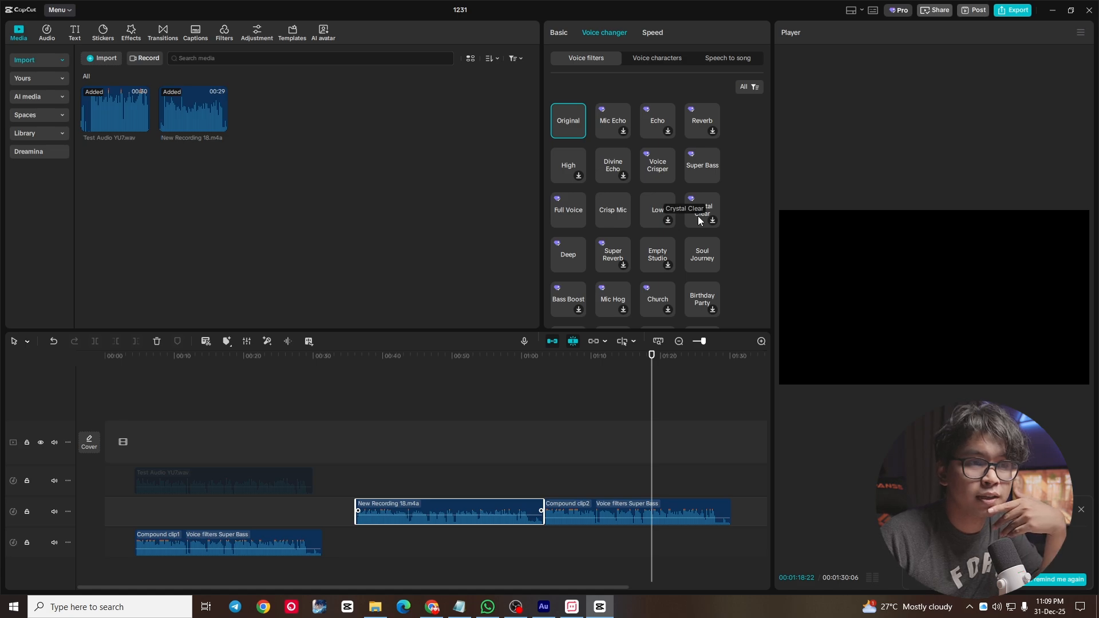
{"action": "scroll", "coordinate": [696, 230], "scroll_direction": "down", "scroll_amount": 1}
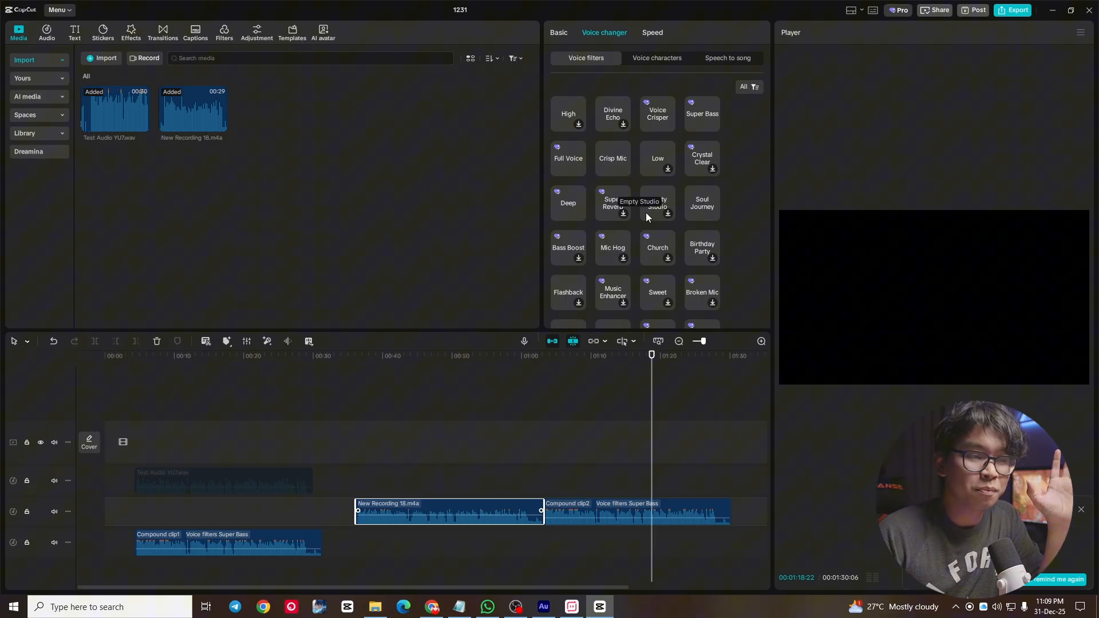
{"action": "scroll", "coordinate": [633, 182], "scroll_direction": "up", "scroll_amount": 2}
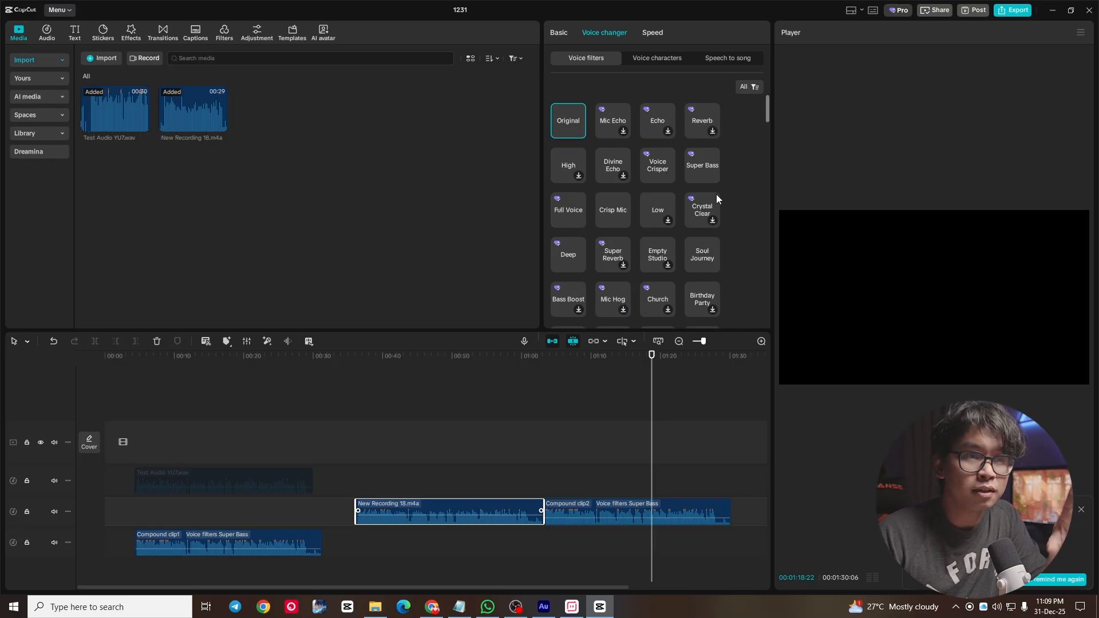